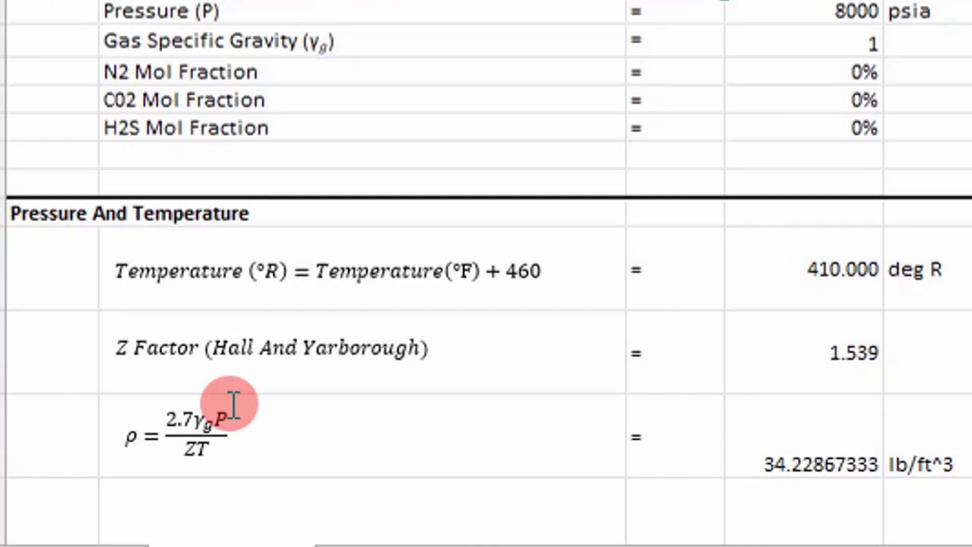
# Enter 0.7 as the gas specific gravity in D10
pyautogui.click(857, 39)
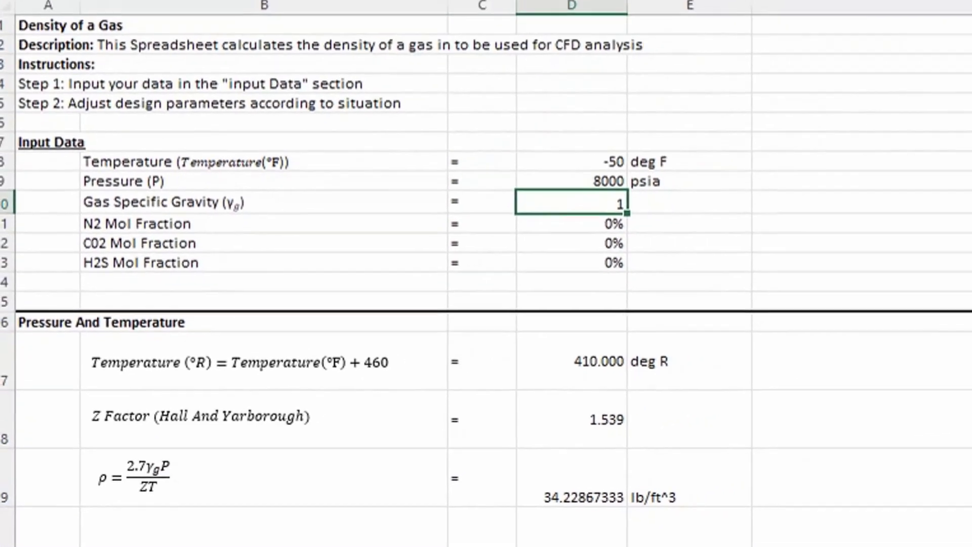
pyautogui.write('0.7')
pyautogui.press('Return')
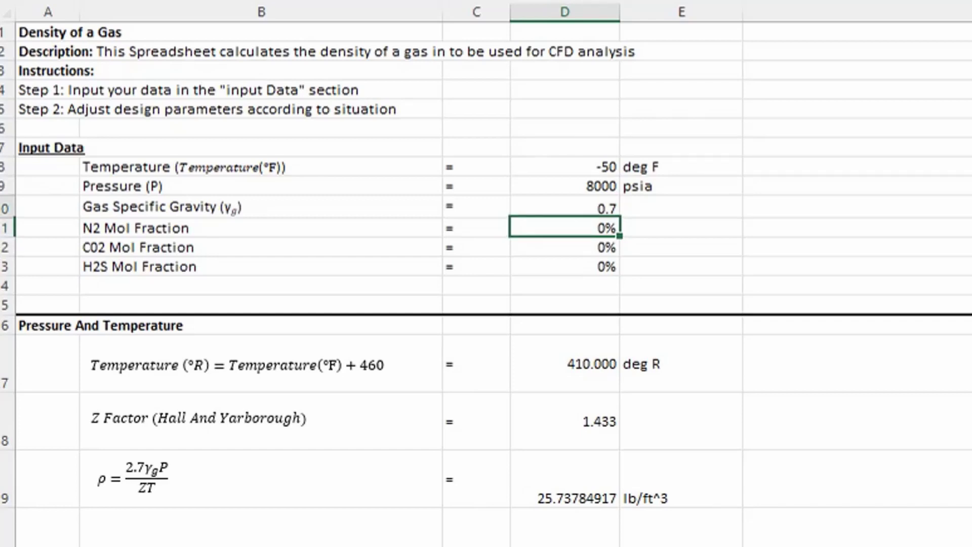
# Move through the column B input labels, from Temperature down to the N2 Mol Fraction row
pyautogui.press('Up')
pyautogui.press('Up')
pyautogui.press('Left')
pyautogui.press('Up')
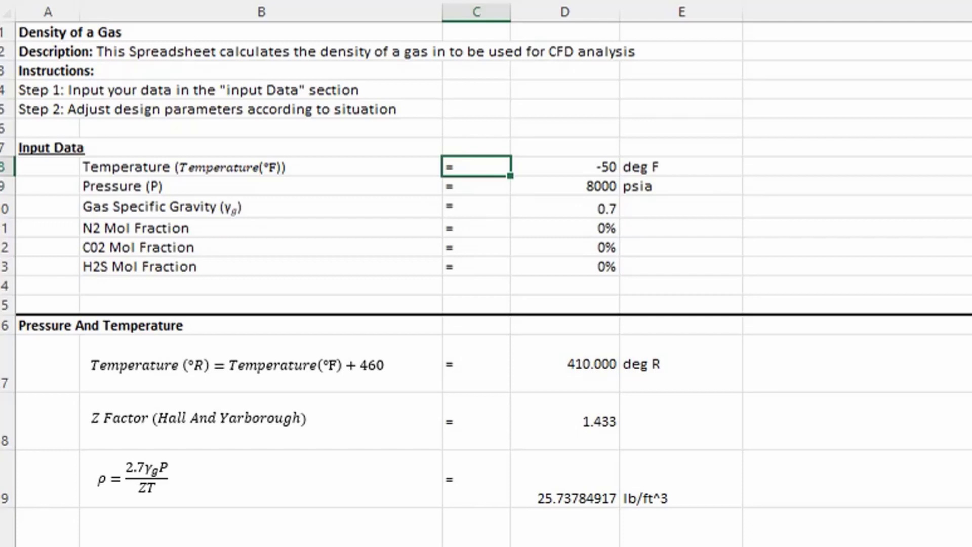
pyautogui.press('Left')
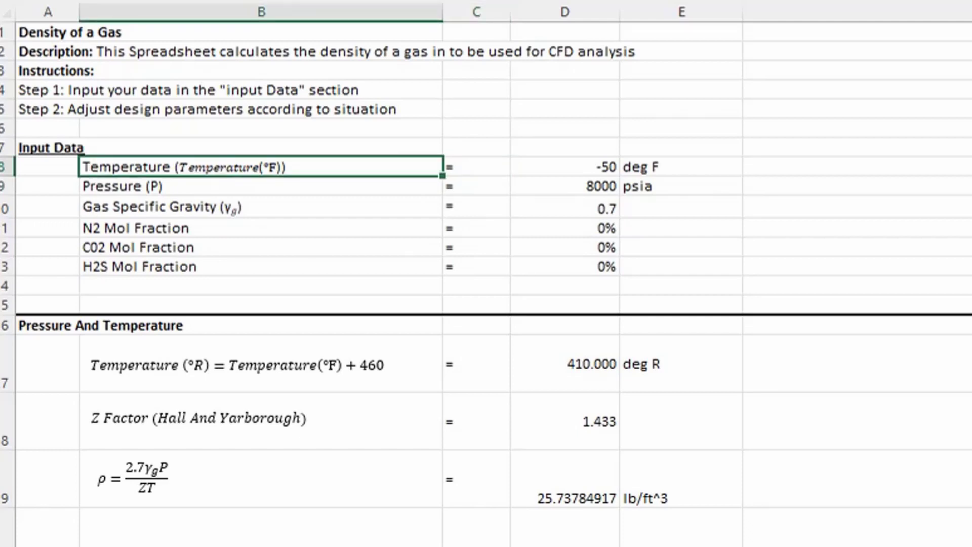
pyautogui.press('Down')
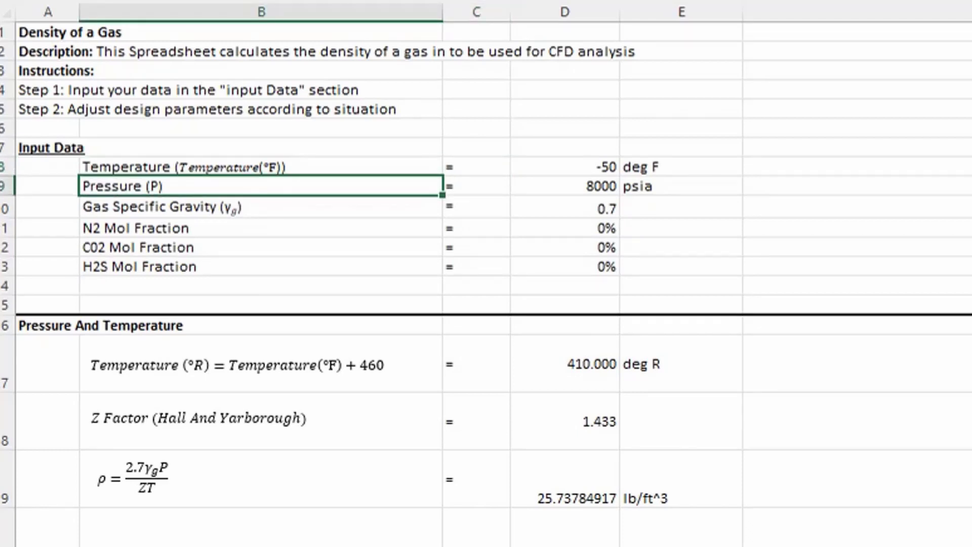
pyautogui.press('Down')
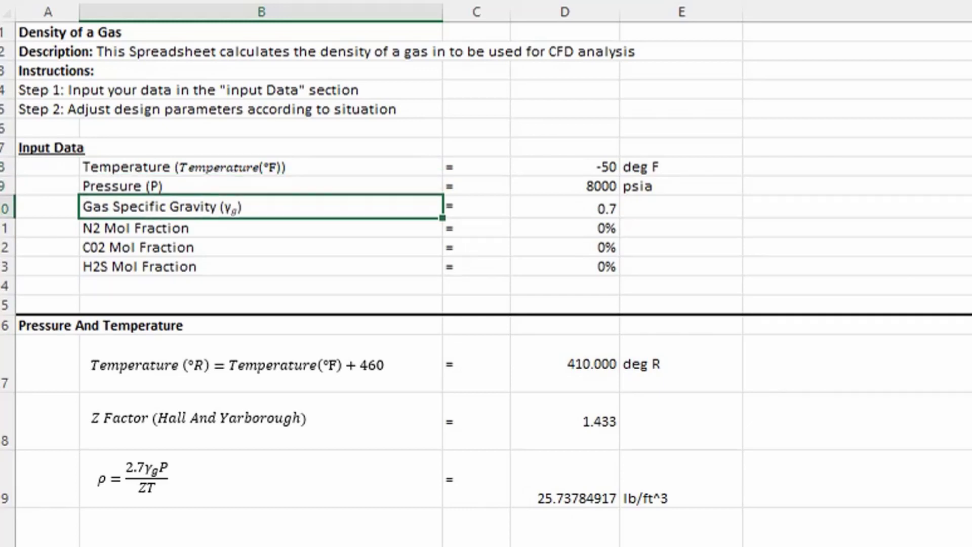
pyautogui.press('Down')
pyautogui.press('Down')
pyautogui.press('Down')
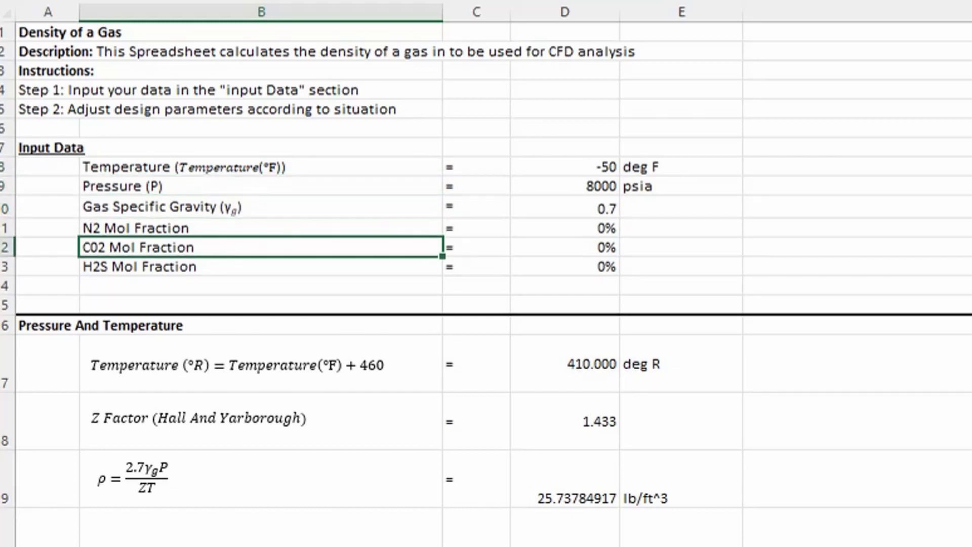
pyautogui.press('Up')
pyautogui.press('Up')
pyautogui.press('Down')
pyautogui.press('Down')
pyautogui.press('Up')
pyautogui.press('Up')
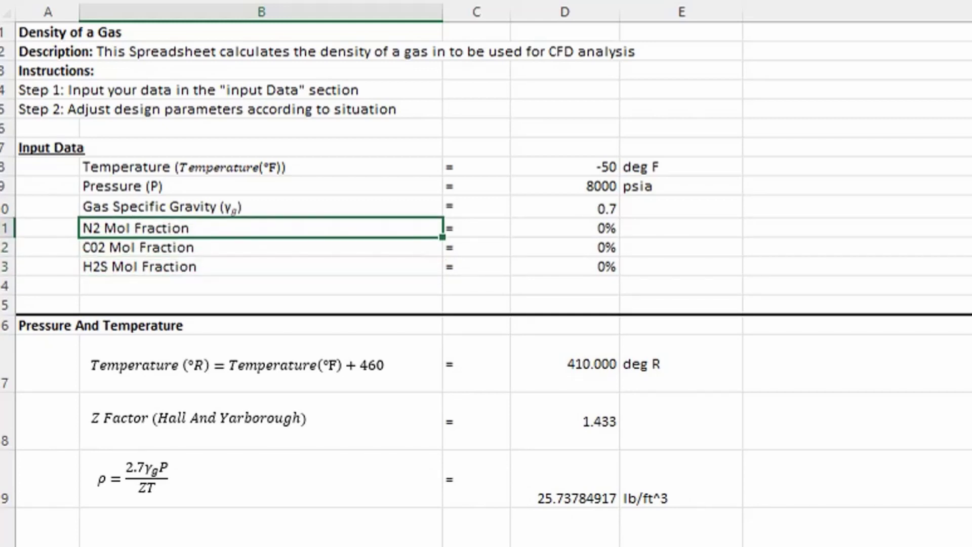
pyautogui.press('Right')
pyautogui.press('Right')
pyautogui.press('Left')
pyautogui.press('Left')
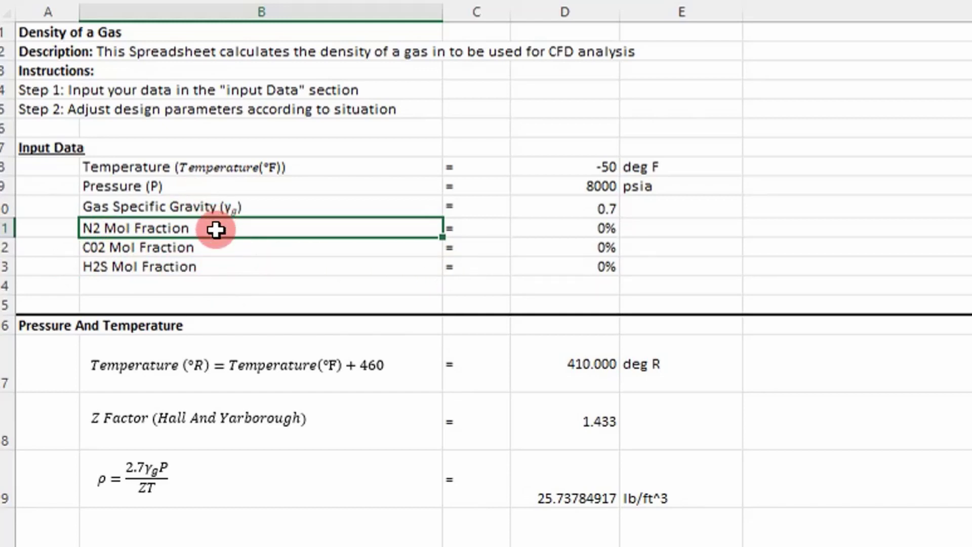
pyautogui.moveTo(217, 230); pyautogui.dragTo(592, 264)
pyautogui.click(730, 259)
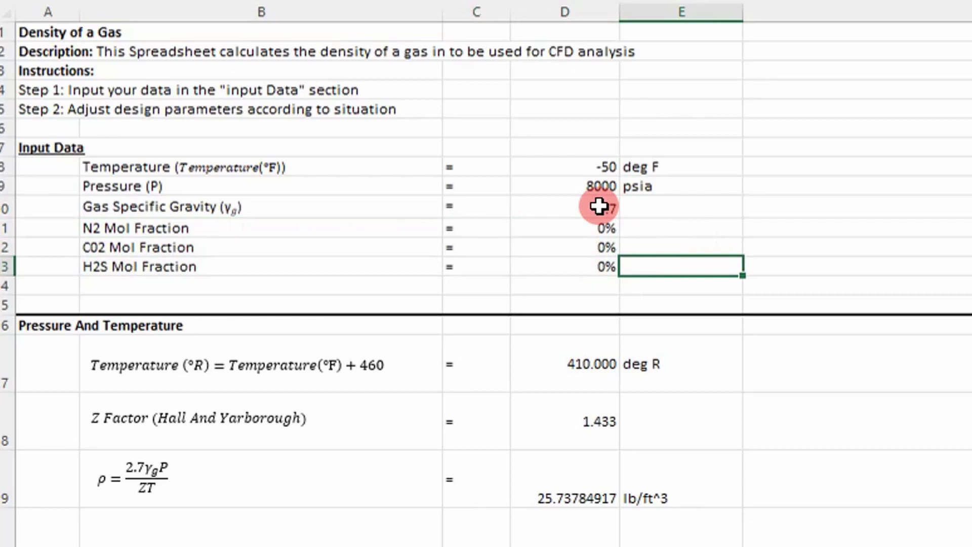
pyautogui.moveTo(147, 227); pyautogui.dragTo(603, 264)
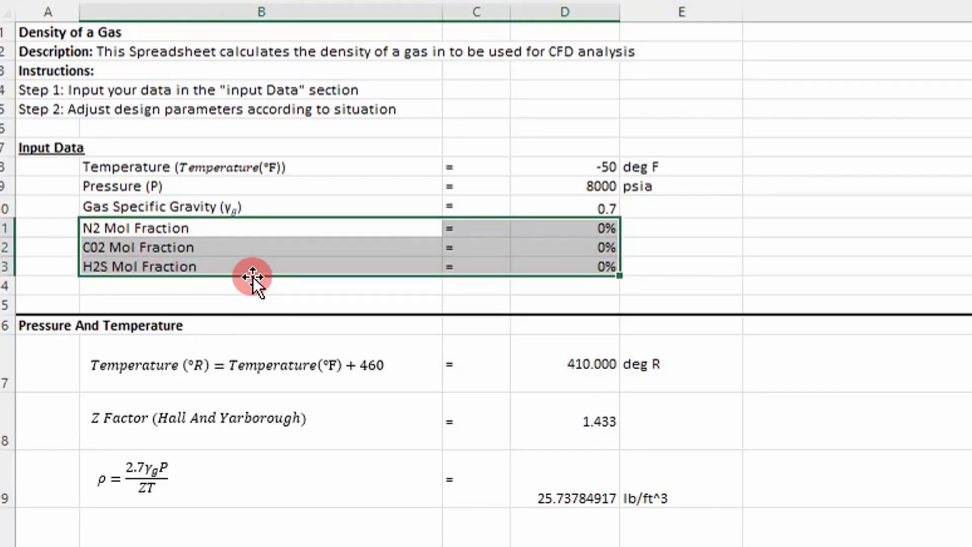
pyautogui.click(655, 244)
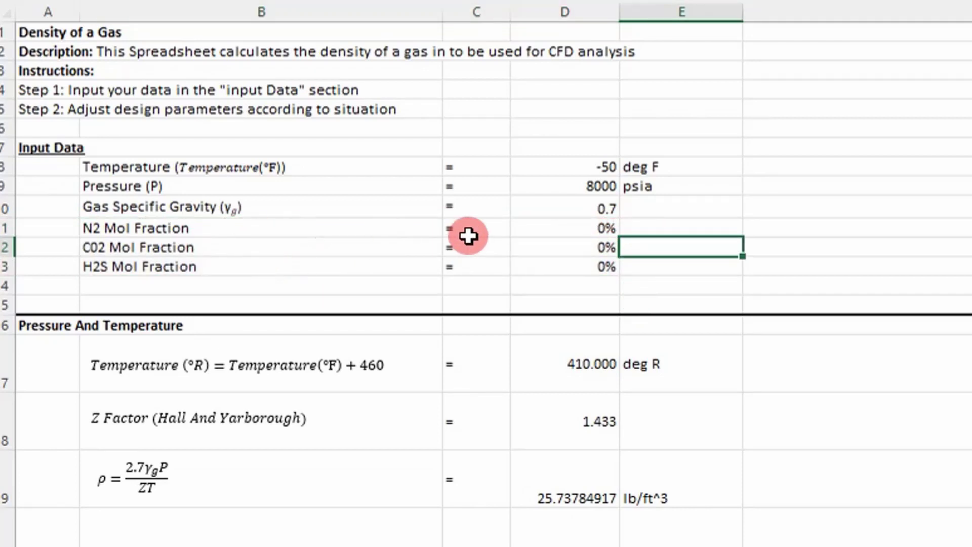
pyautogui.moveTo(597, 228); pyautogui.dragTo(646, 265)
pyautogui.click(674, 233)
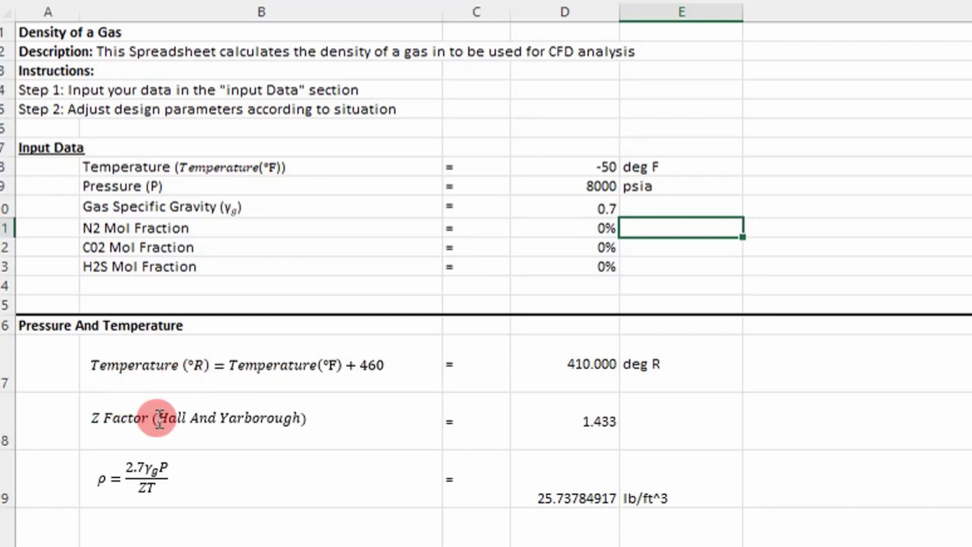
pyautogui.doubleClick(611, 418)
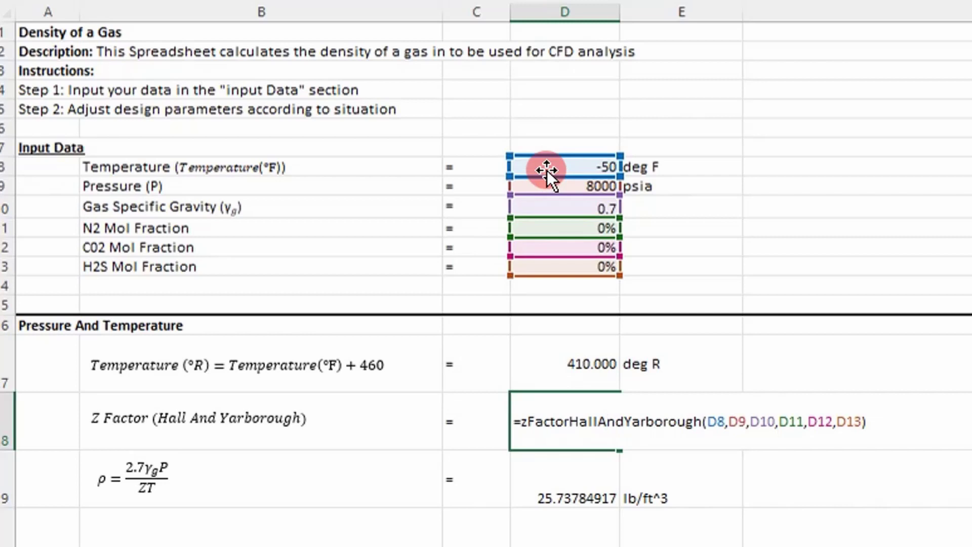
pyautogui.hotkey('ctrl', 'Return')
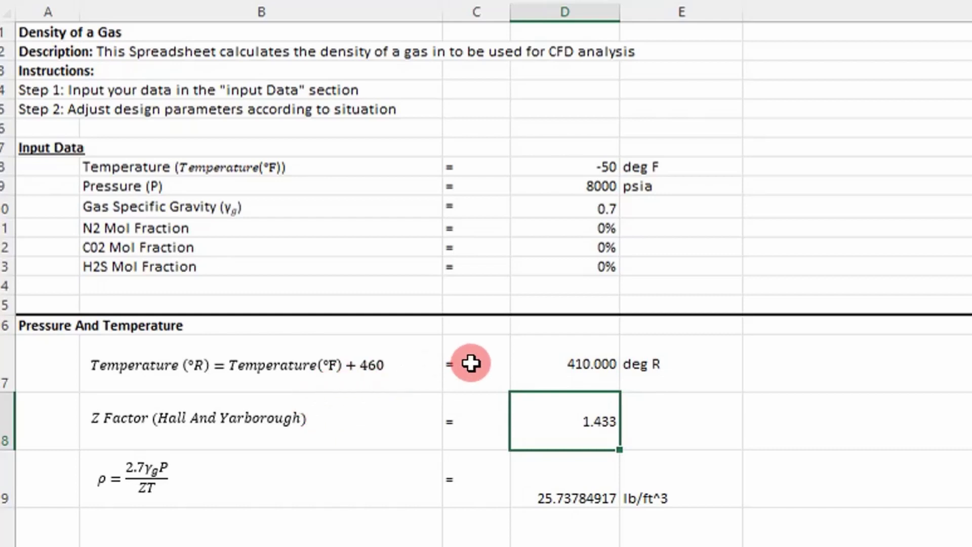
pyautogui.scroll(-1, 495, 401)
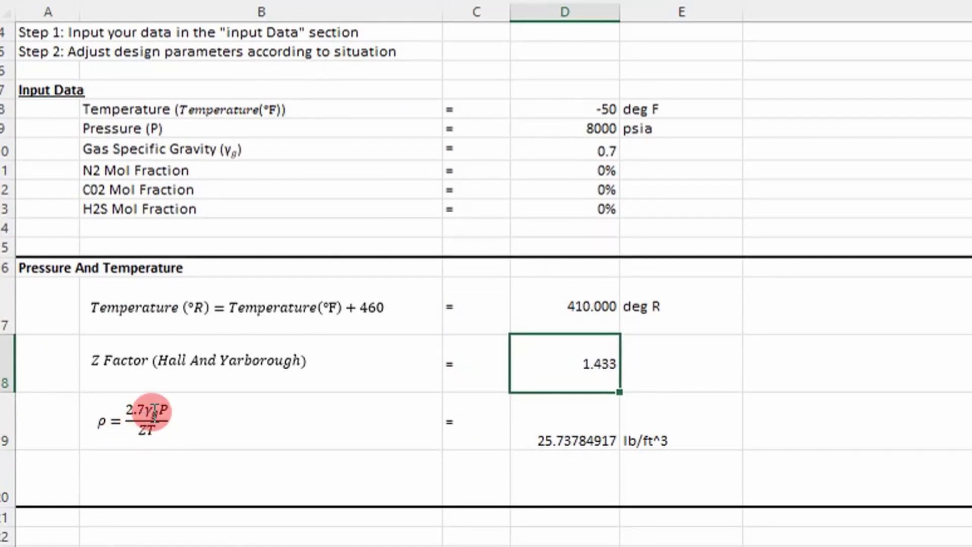
pyautogui.doubleClick(560, 433)
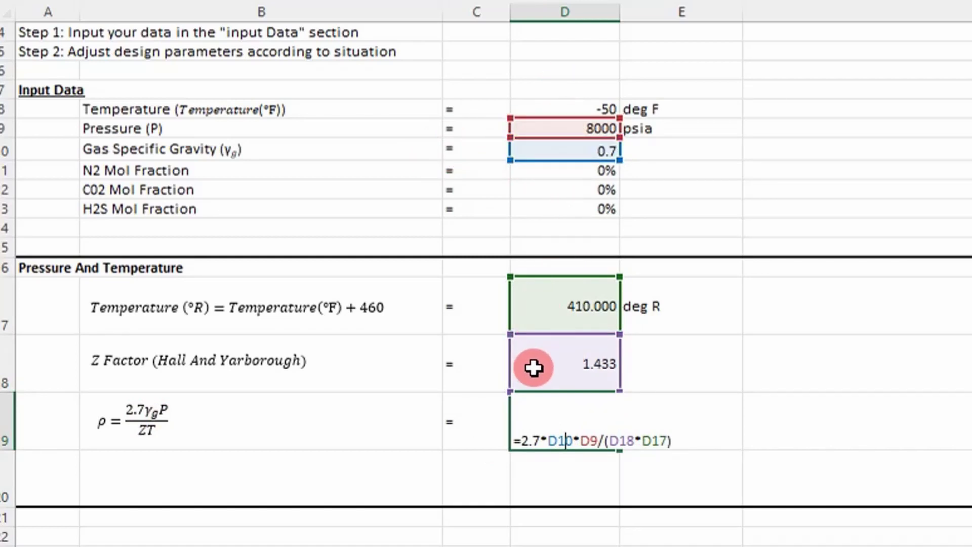
pyautogui.press('Escape')
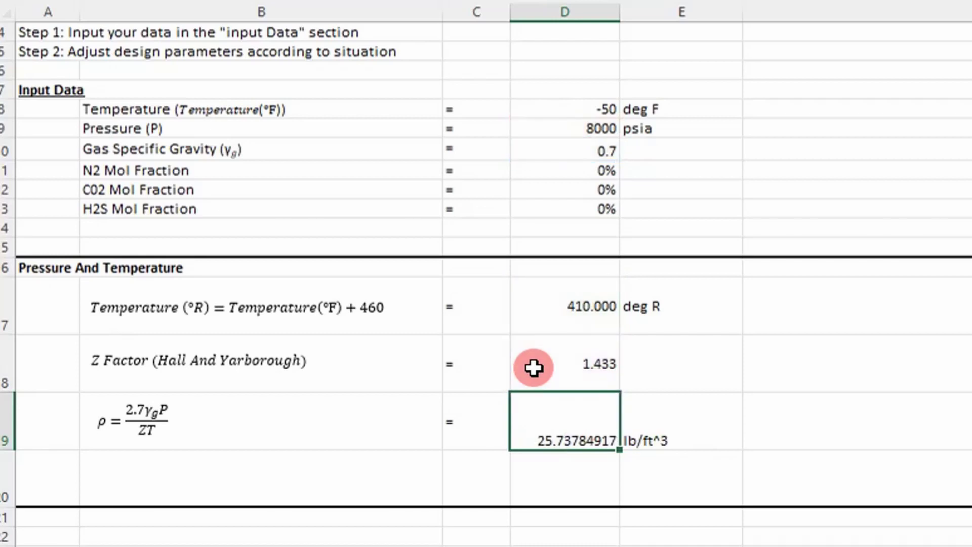
pyautogui.click(571, 127)
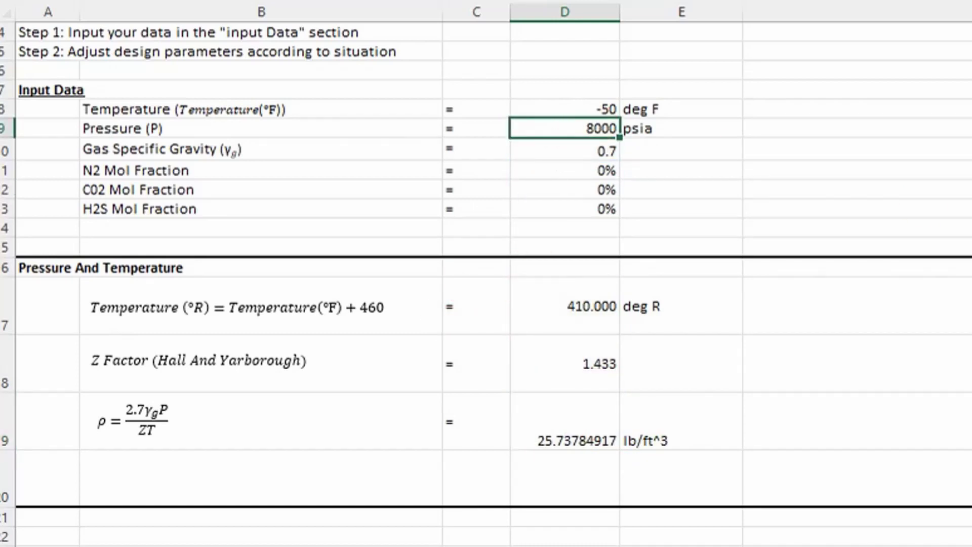
# Set the temperature in D8 to 220 °F and try a pressure of 1000 psia
pyautogui.click(564, 109)
pyautogui.write('220')
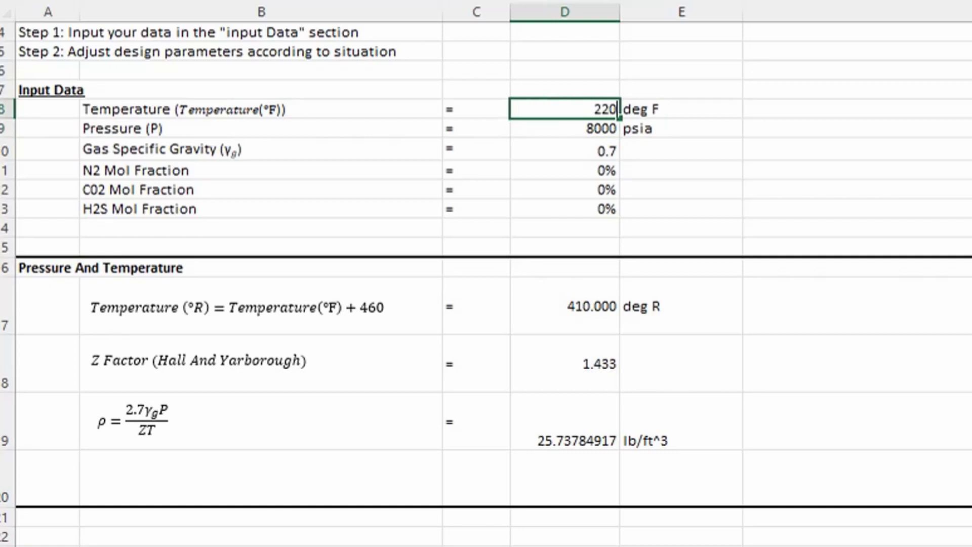
pyautogui.press('Return')
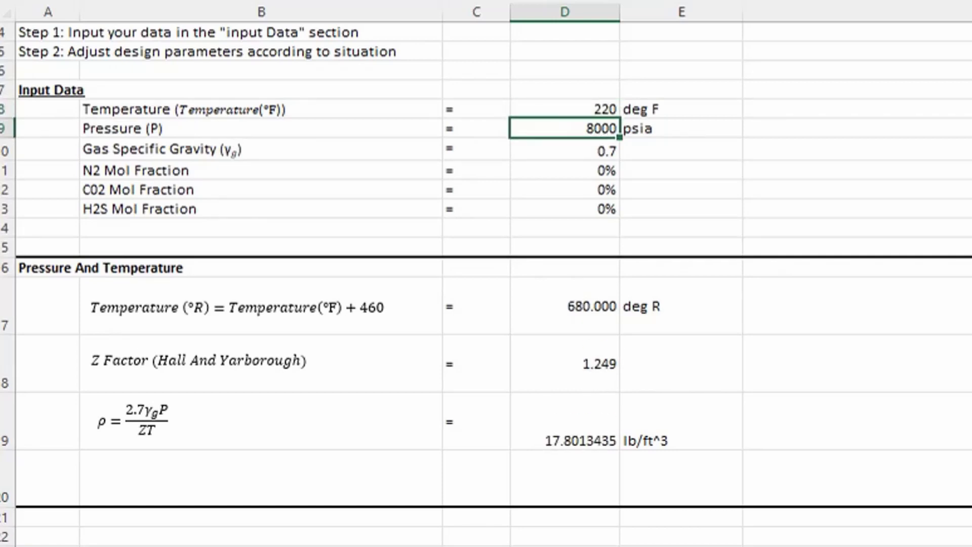
pyautogui.write('1000')
pyautogui.press('Return')
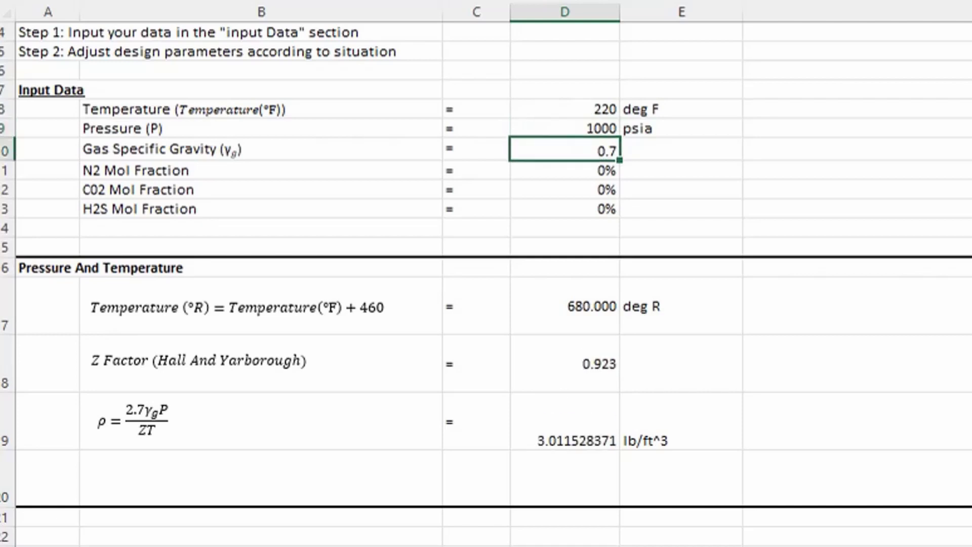
# Change the pressure to 50, then 25 psia, and check the density equation in B19 and value in D19
pyautogui.click(564, 128)
pyautogui.click(564, 109)
pyautogui.click(564, 128)
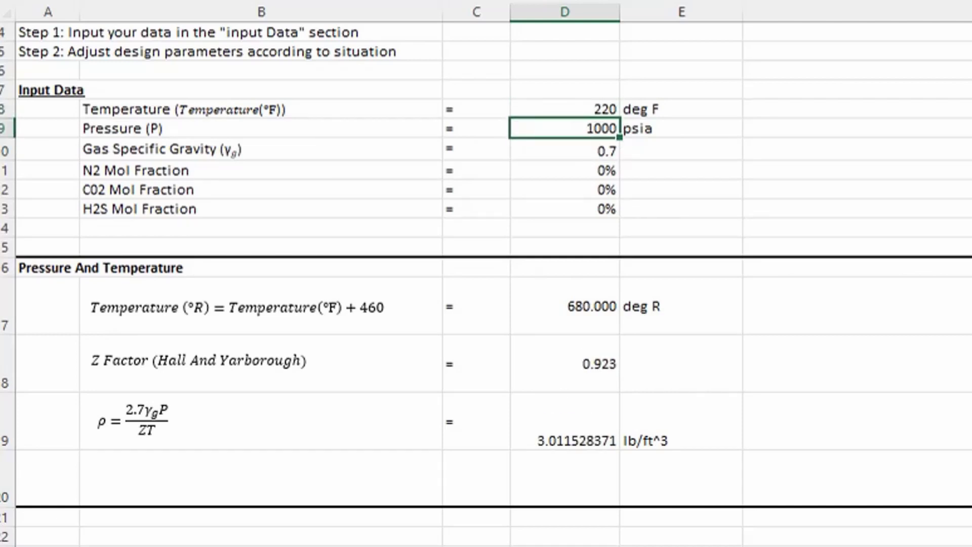
pyautogui.write('50')
pyautogui.press('Return')
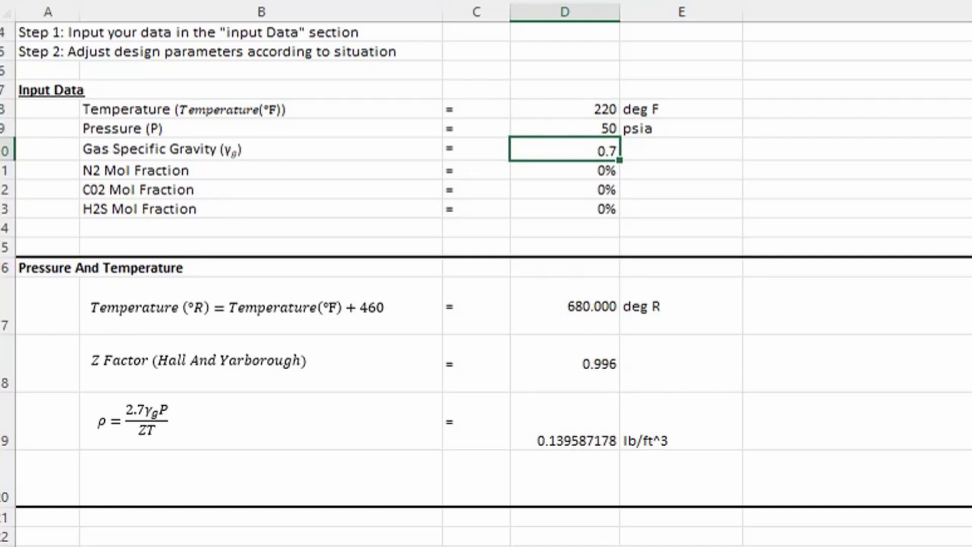
pyautogui.click(564, 109)
pyautogui.click(564, 128)
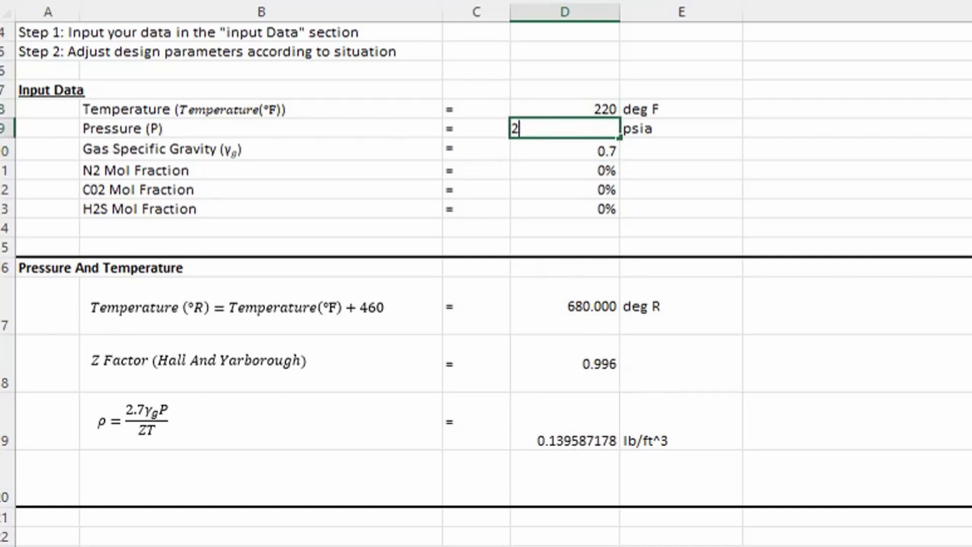
pyautogui.write('5')
pyautogui.press('Return')
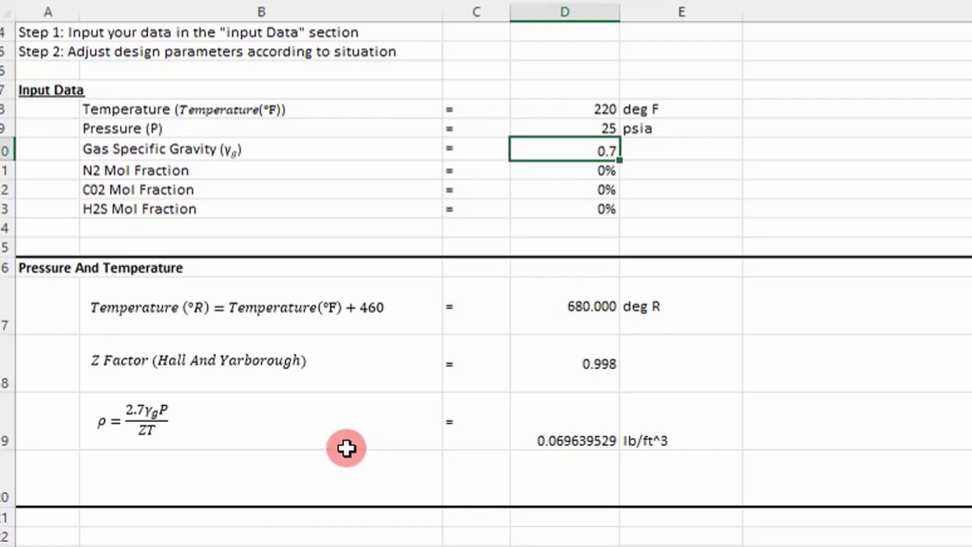
pyautogui.click(138, 413)
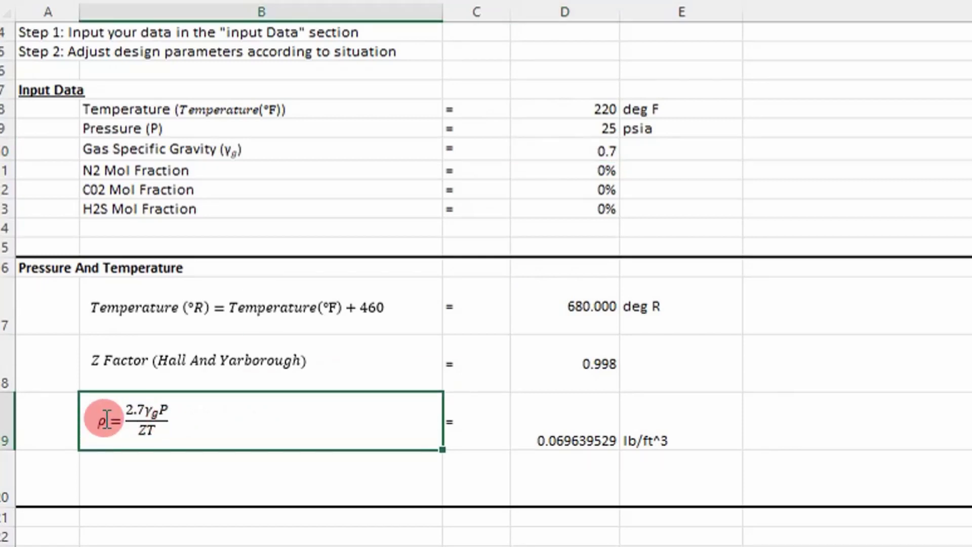
pyautogui.click(551, 409)
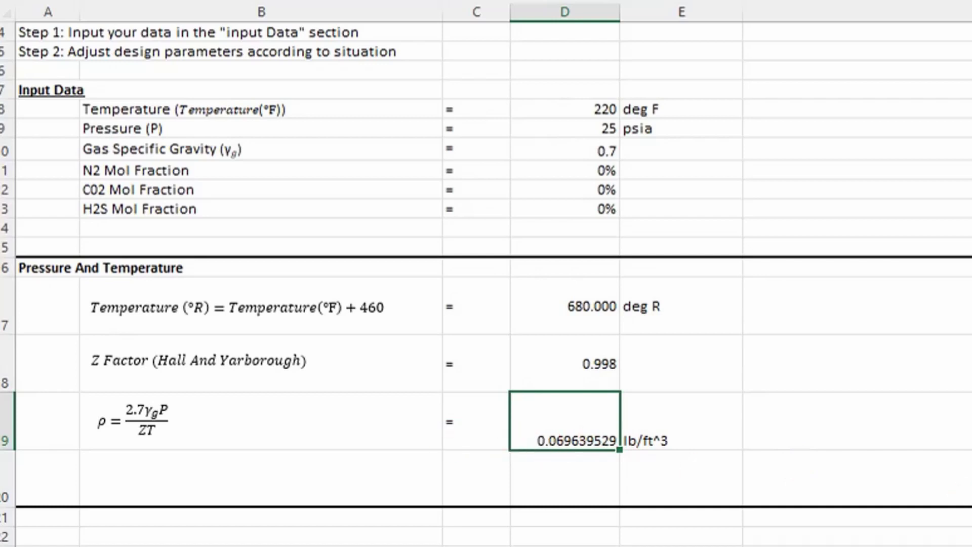
pyautogui.hscroll(4, 486, 283)
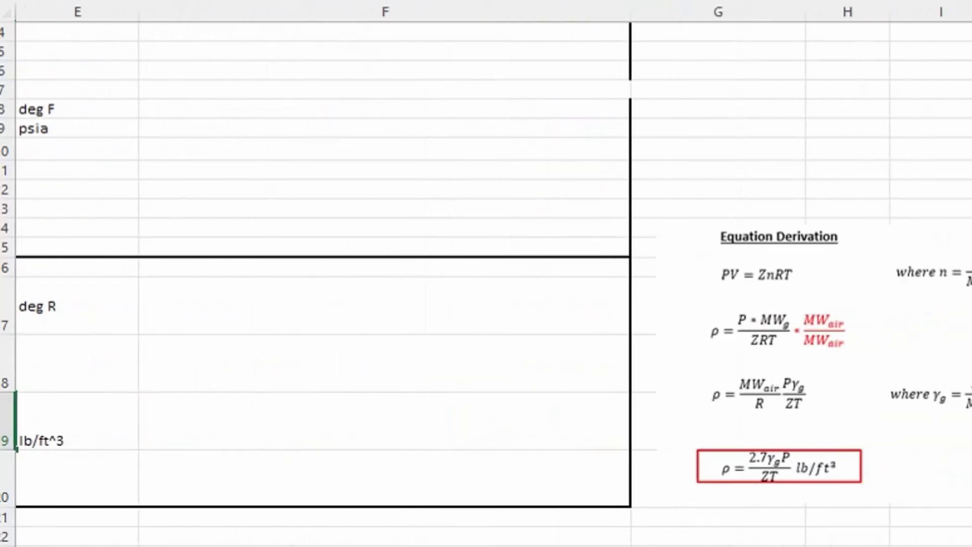
pyautogui.hscroll(5, 486, 254)
pyautogui.click(912, 534)
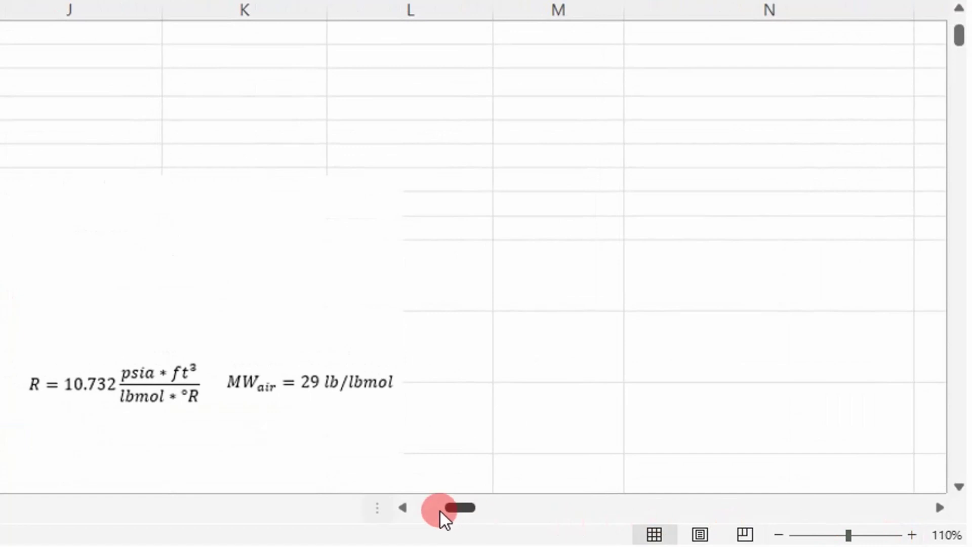
pyautogui.click(403, 507)
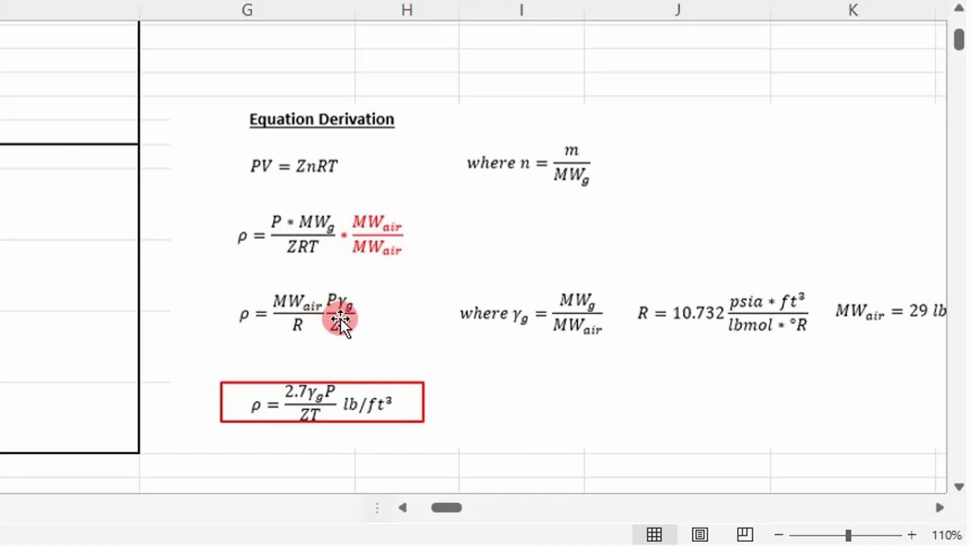
pyautogui.scroll(-1, 347, 319)
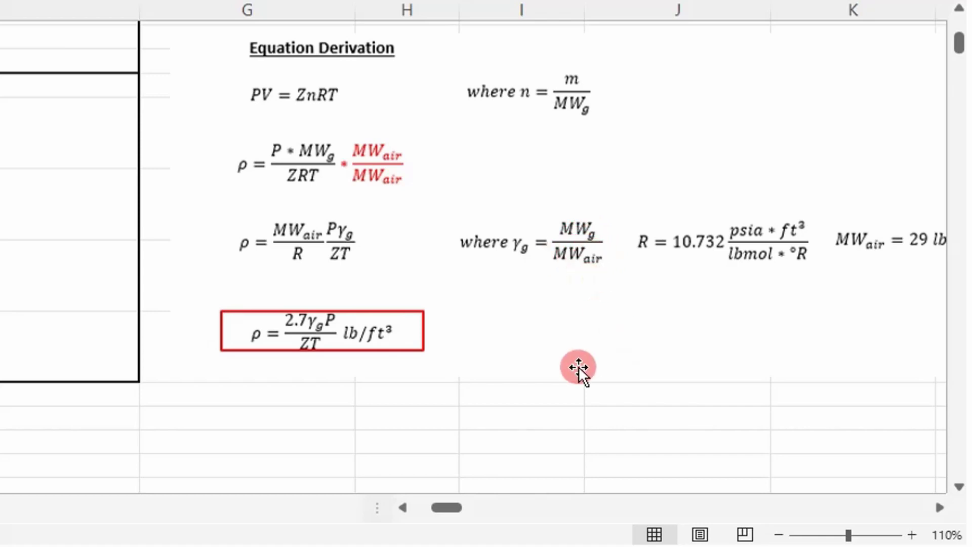
pyautogui.click(939, 507)
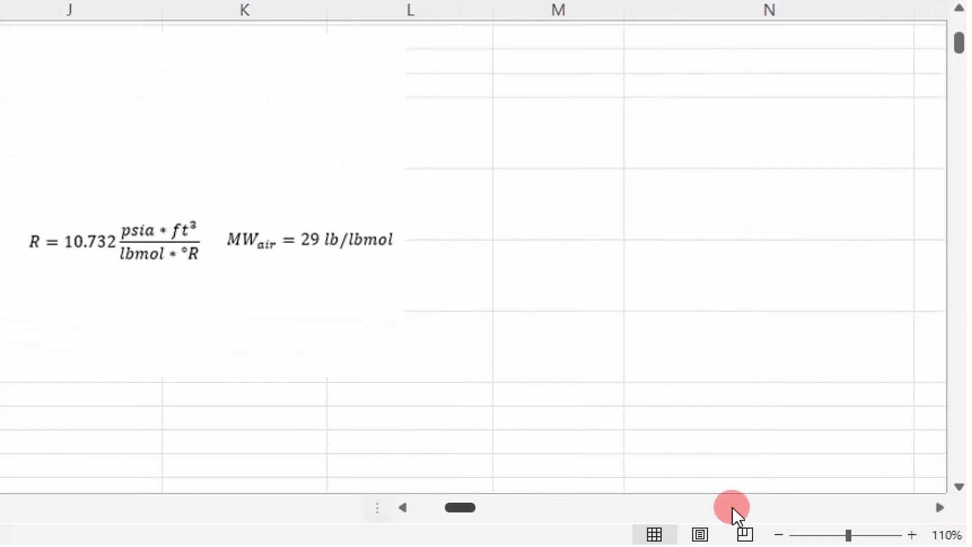
pyautogui.click(402, 508)
pyautogui.click(402, 507)
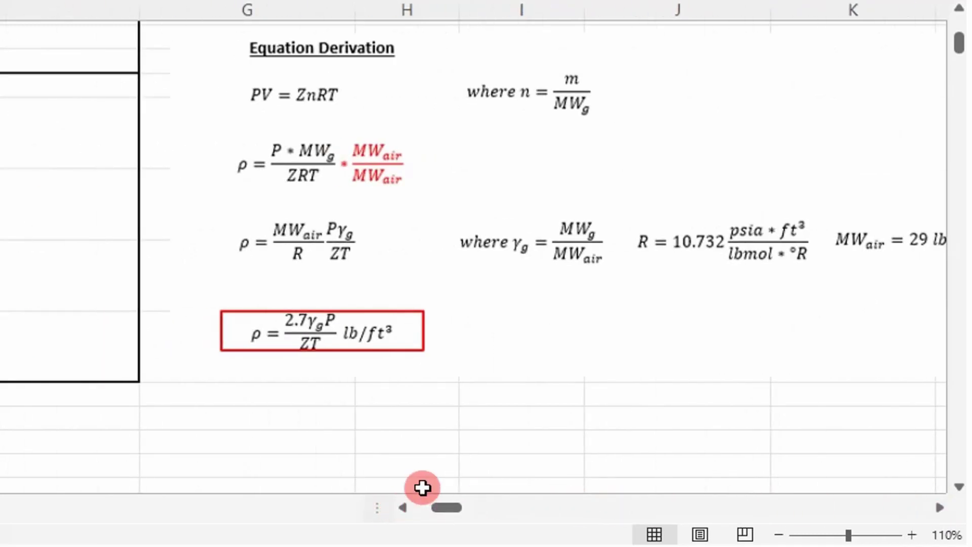
pyautogui.moveTo(435, 508); pyautogui.dragTo(441, 506)
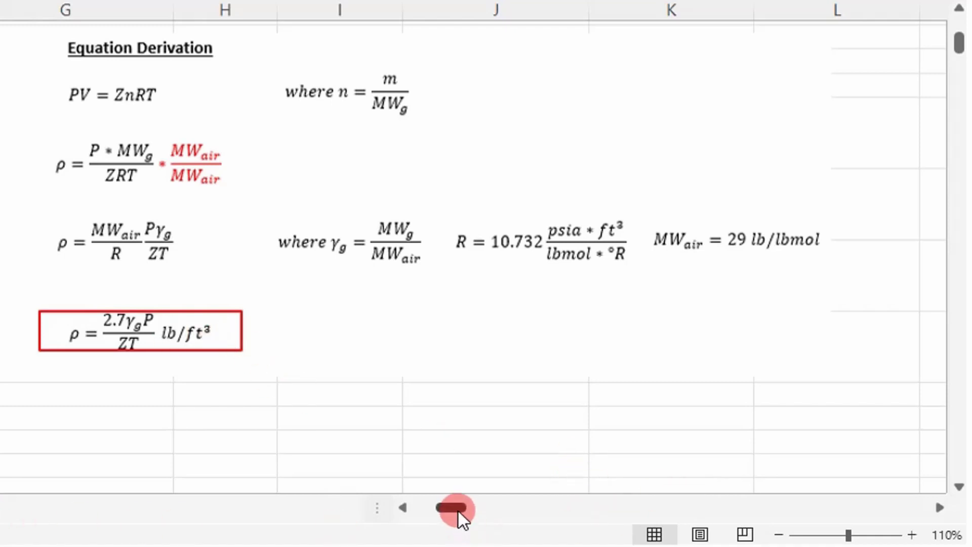
pyautogui.moveTo(457, 509); pyautogui.dragTo(418, 509)
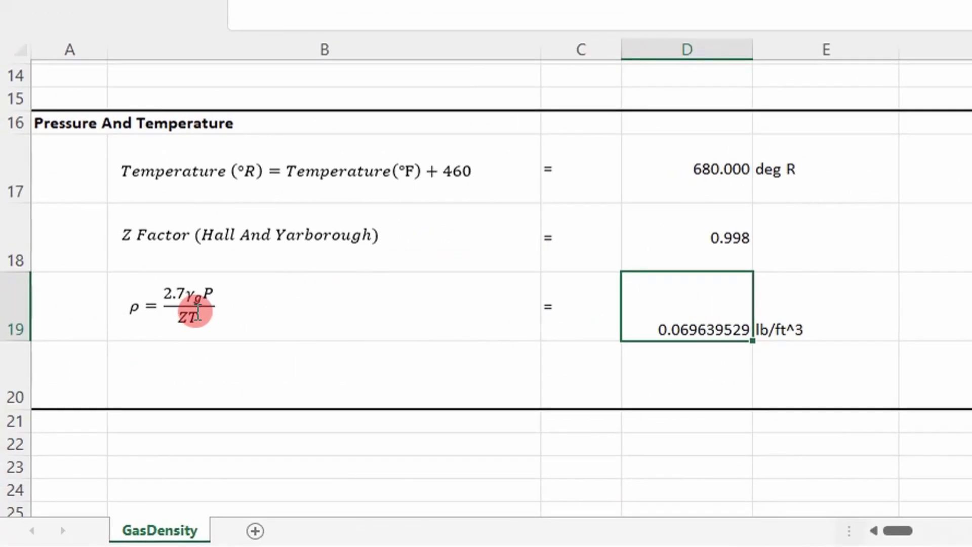
pyautogui.scroll(2, 218, 334)
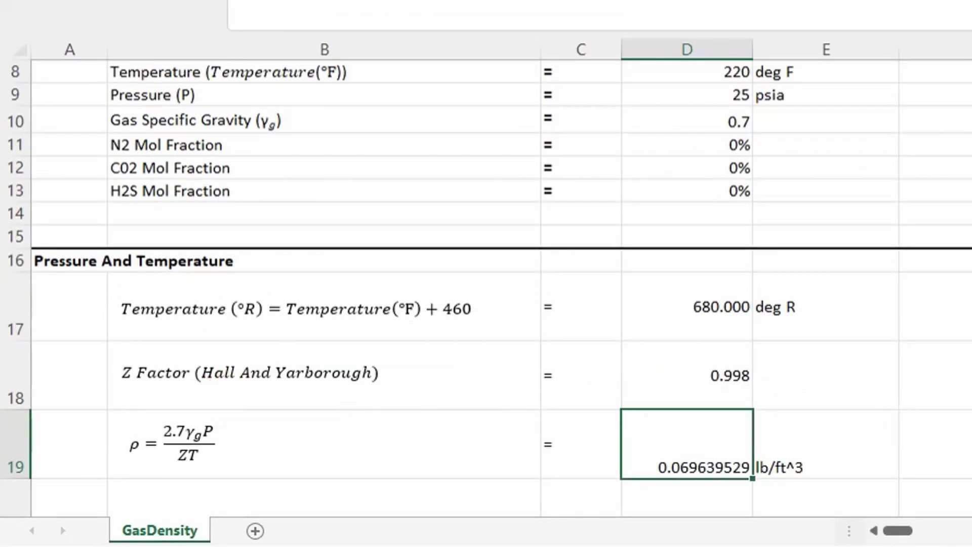
pyautogui.scroll(-3, 553, 261)
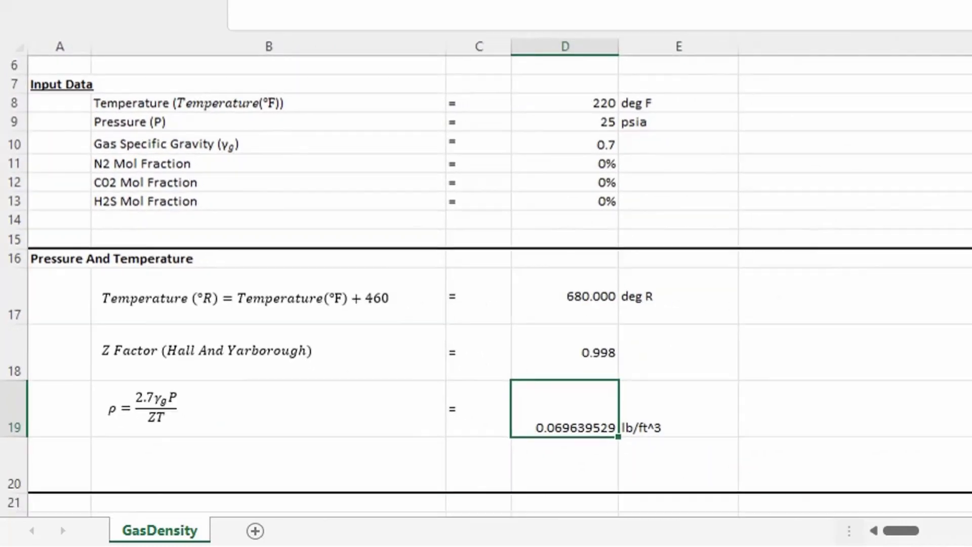
pyautogui.scroll(1, 562, 226)
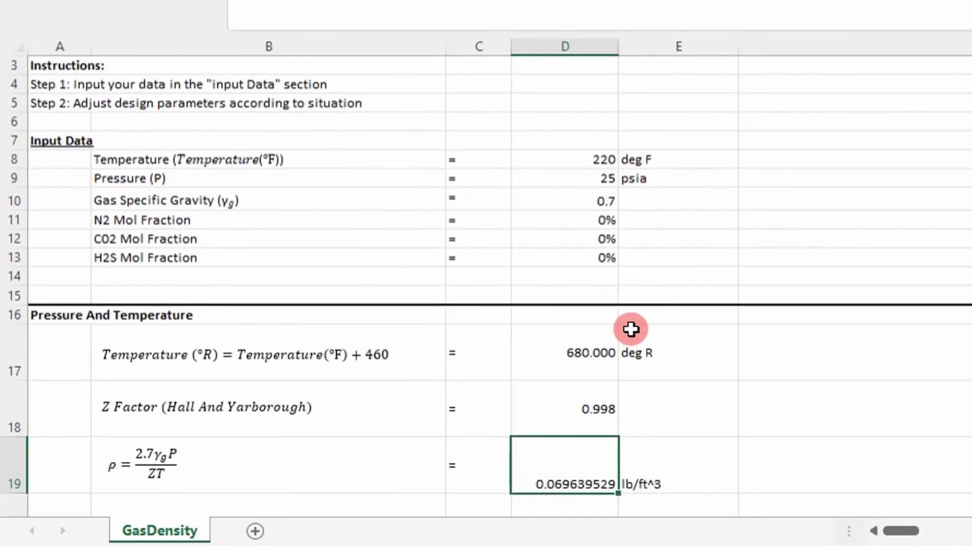